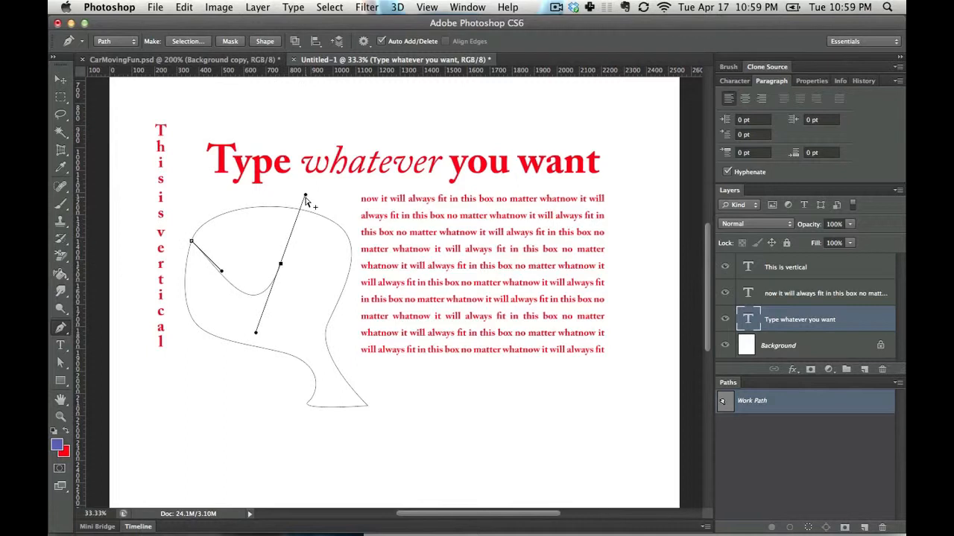
Reshape the crown of the head-shaped path by adjusting its anchor points and curve handles.
{"action": "left_click_drag", "start_coordinate": [243, 210], "coordinate": [203, 214]}
{"action": "left_click_drag", "start_coordinate": [283, 208], "coordinate": [288, 204]}
{"action": "left_click_drag", "start_coordinate": [336, 225], "coordinate": [297, 227]}
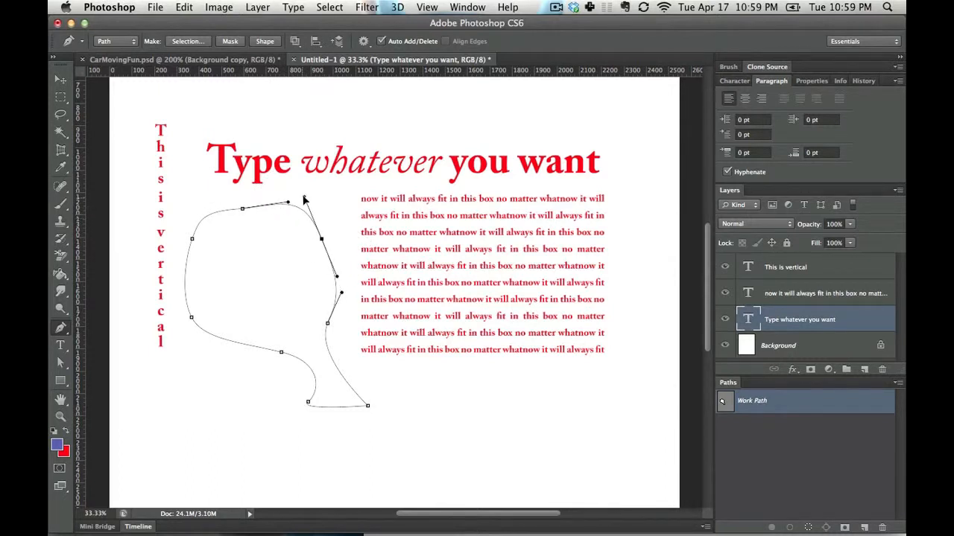
{"action": "left_click_drag", "start_coordinate": [320, 194], "coordinate": [288, 202]}
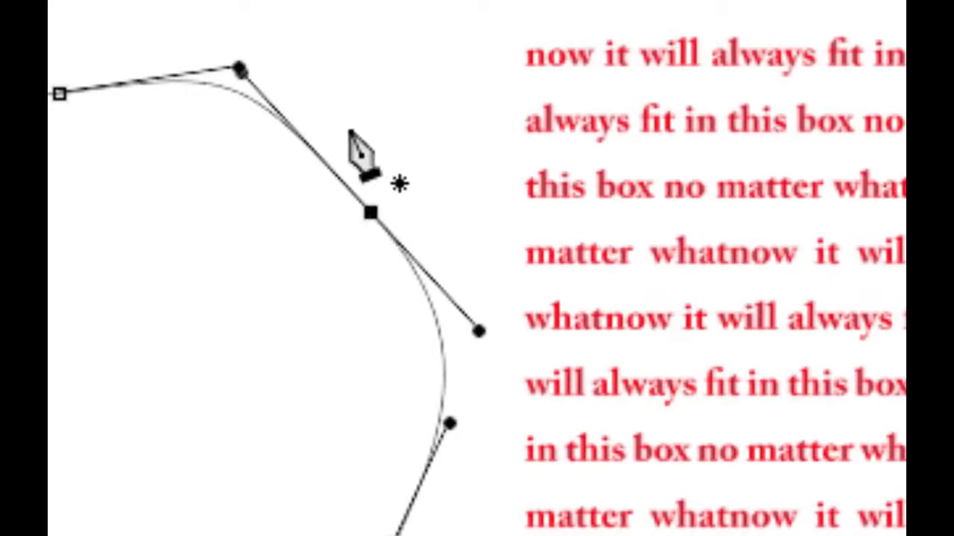
Add an anchor point on the crown's right curve, and delete both it and the neighbouring anchor at the top.
{"action": "left_click", "coordinate": [284, 123]}
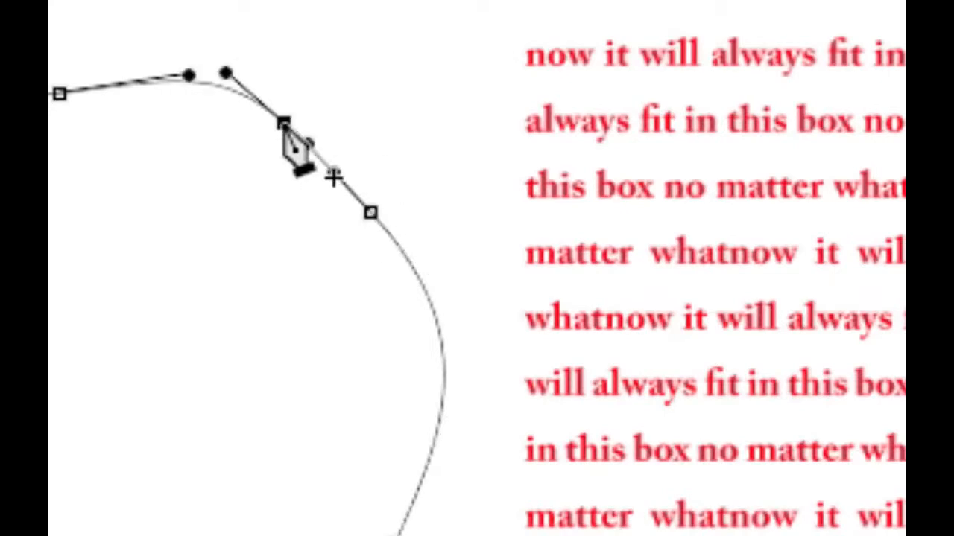
{"action": "left_click", "coordinate": [58, 91]}
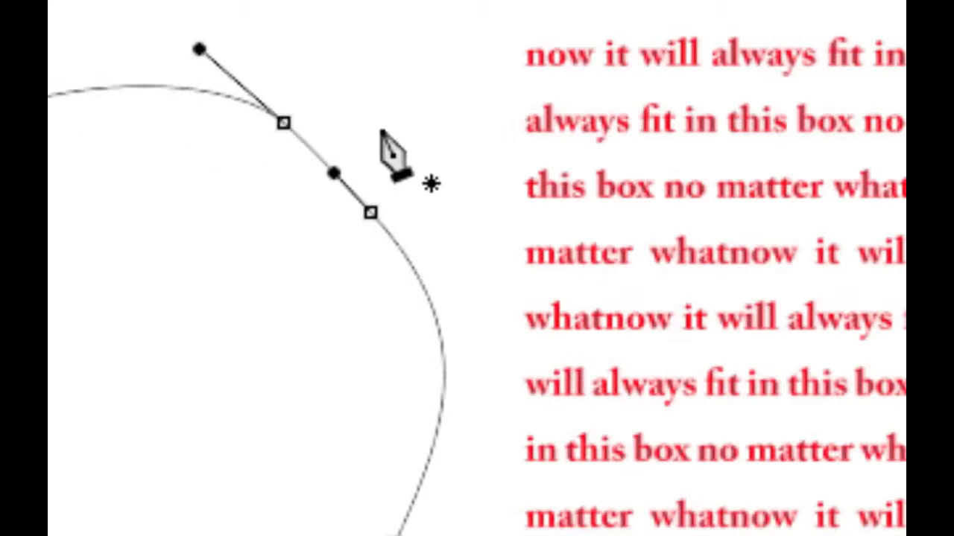
{"action": "left_click", "coordinate": [284, 123]}
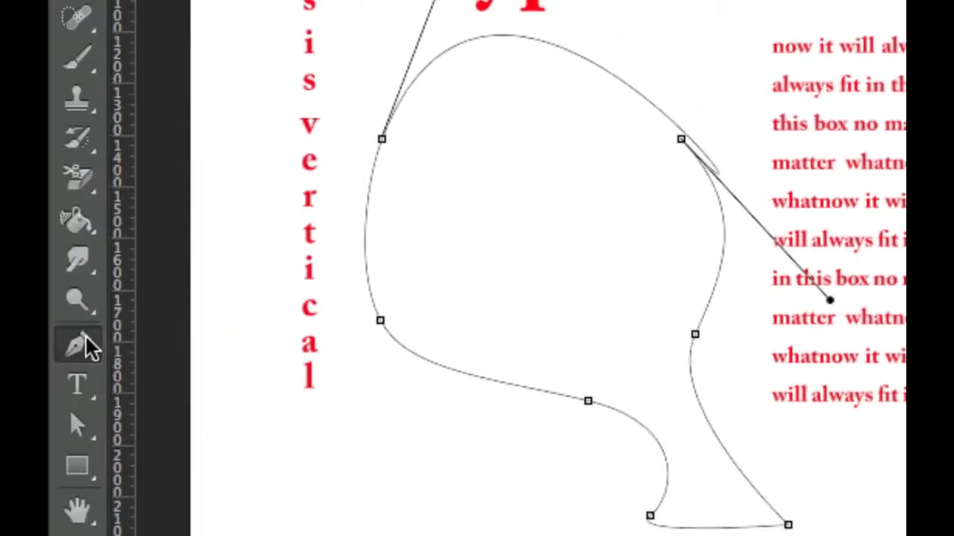
Round the crown with the Pen tool by adjusting the upper-left anchor's handle and pulling new symmetrical handles from the upper-right anchor.
{"action": "left_click", "coordinate": [87, 337]}
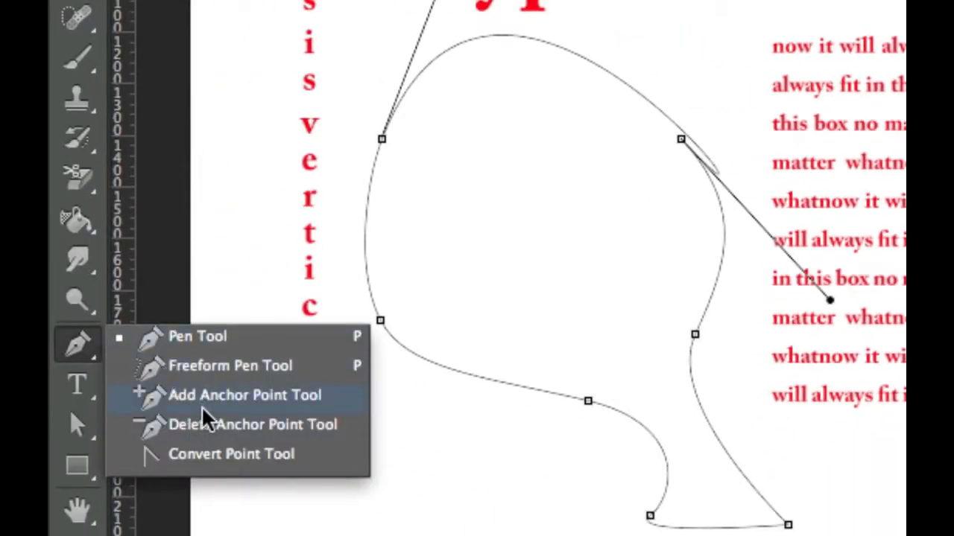
{"action": "left_click", "coordinate": [220, 340]}
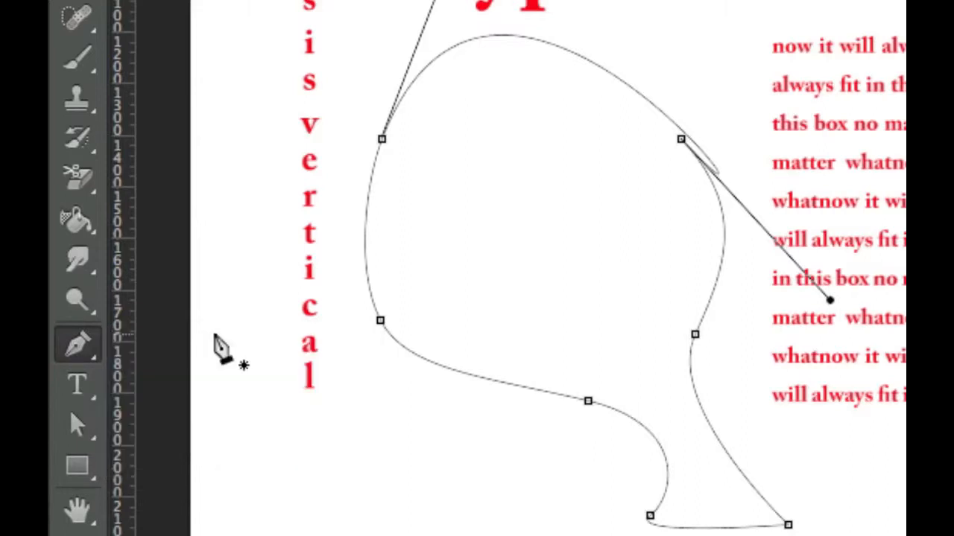
{"action": "left_click_drag", "start_coordinate": [436, 2], "coordinate": [486, 19]}
{"action": "left_click", "coordinate": [680, 138], "text": "alt"}
{"action": "left_click_drag", "start_coordinate": [680, 139], "coordinate": [628, 86]}
Try a freehand outline across the title and paragraph text with the Freeform Pen tool, and undo it.
{"action": "left_click", "coordinate": [88, 359]}
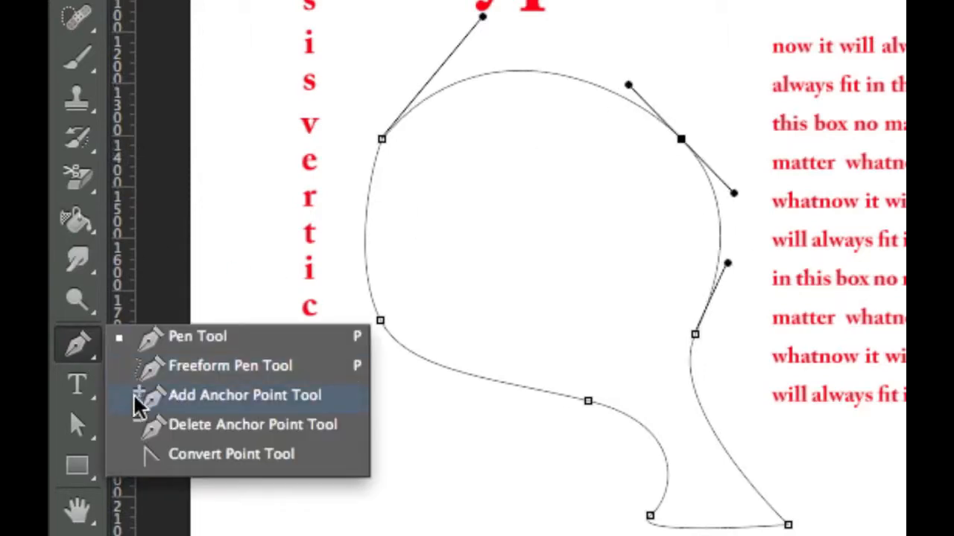
{"action": "left_click", "coordinate": [187, 368]}
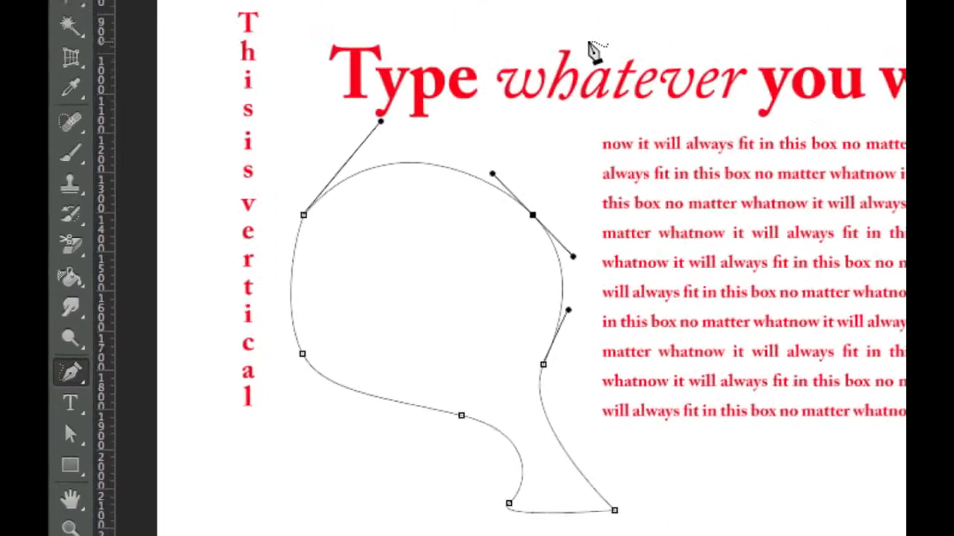
{"action": "mouse_move", "coordinate": [595, 50]}
{"action": "left_mouse_down"}
{"action": "mouse_move", "coordinate": [850, 300]}
{"action": "mouse_move", "coordinate": [524, 39]}
{"action": "mouse_move", "coordinate": [594, 47]}
{"action": "mouse_move", "coordinate": [624, 39]}
{"action": "left_mouse_up"}
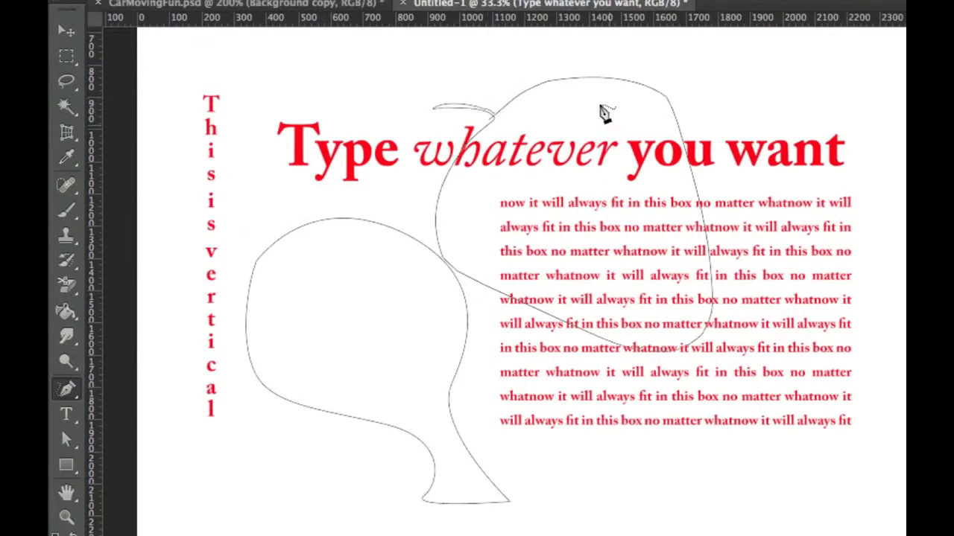
{"action": "key", "text": "super+z"}
{"action": "key", "text": "super+z"}
{"action": "key", "text": "super+z"}
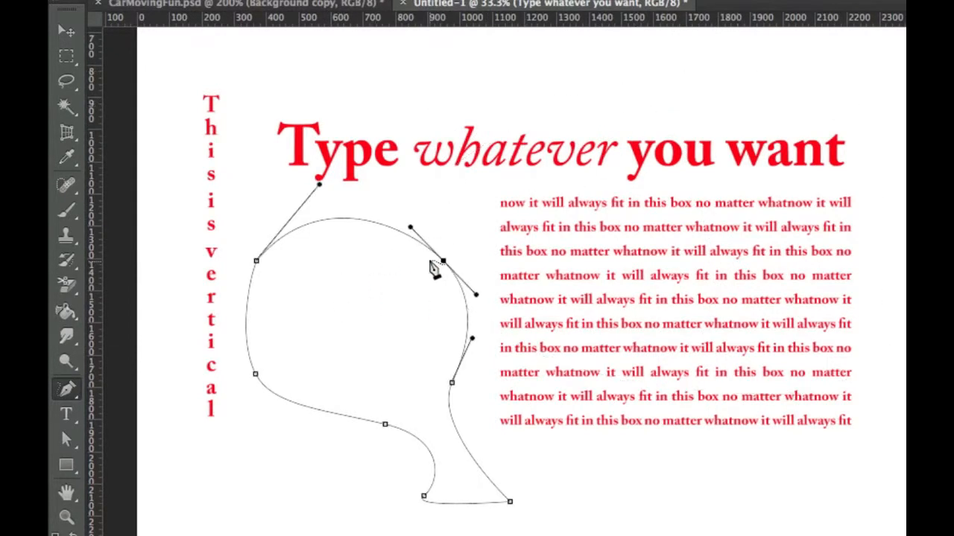
Convert the path's upper-left anchor into a smooth point by pulling out symmetrical handles with the Pen tool.
{"action": "left_click", "coordinate": [65, 389]}
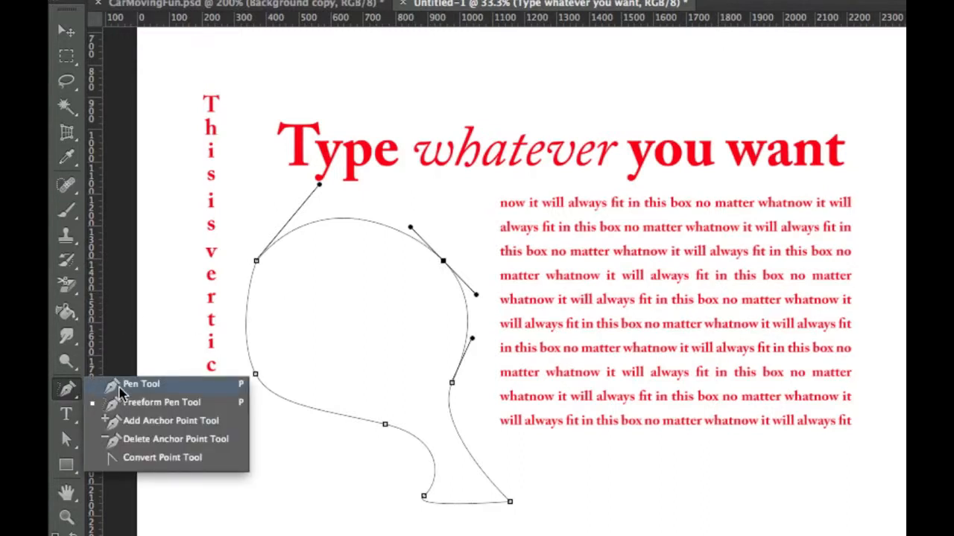
{"action": "left_click", "coordinate": [154, 460]}
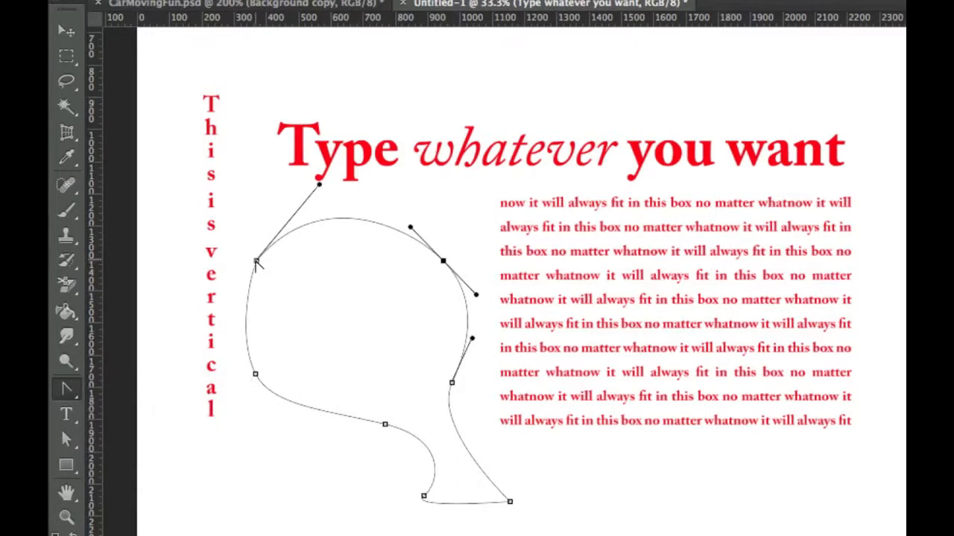
{"action": "left_click", "coordinate": [66, 388]}
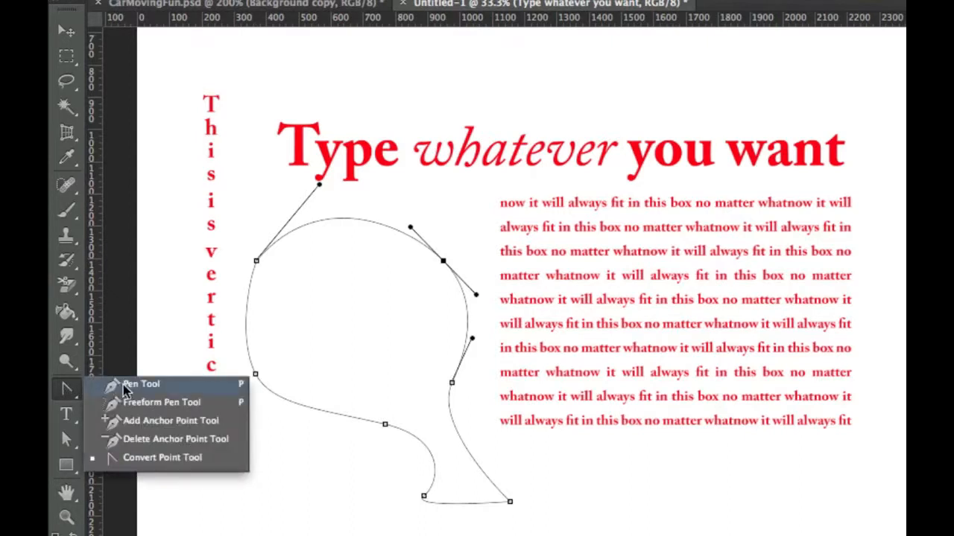
{"action": "left_click", "coordinate": [125, 385]}
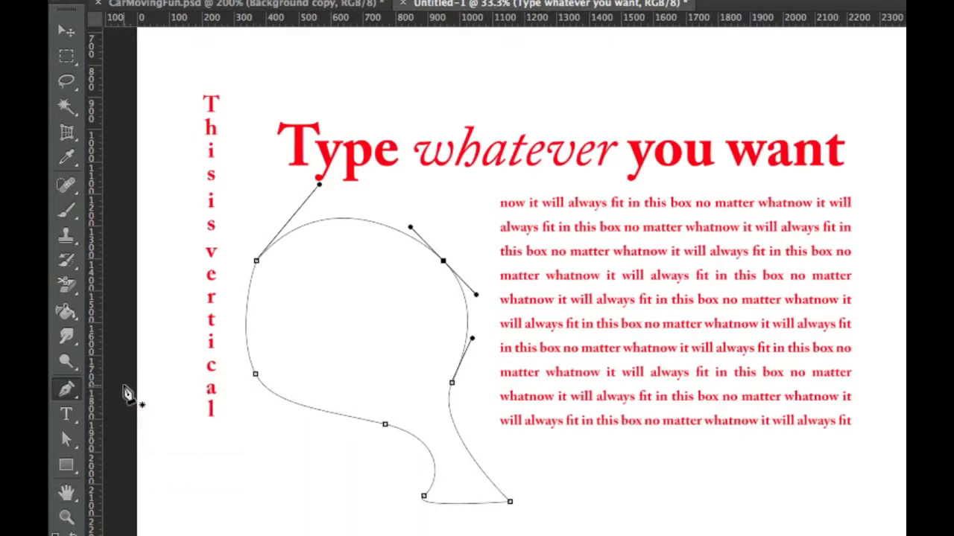
{"action": "left_click_drag", "start_coordinate": [257, 261], "coordinate": [224, 330]}
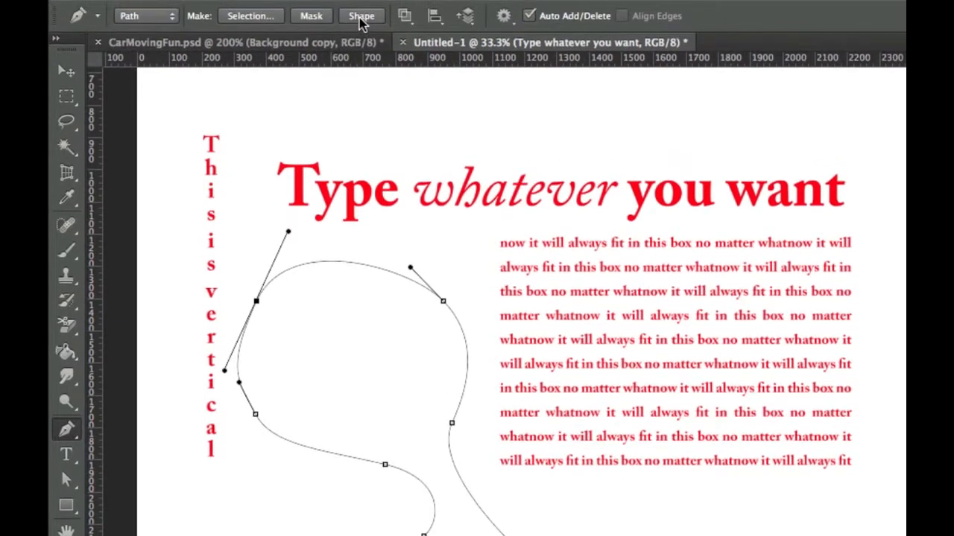
Try converting the head path into a filled shape, and undo the conversion.
{"action": "left_click", "coordinate": [361, 17]}
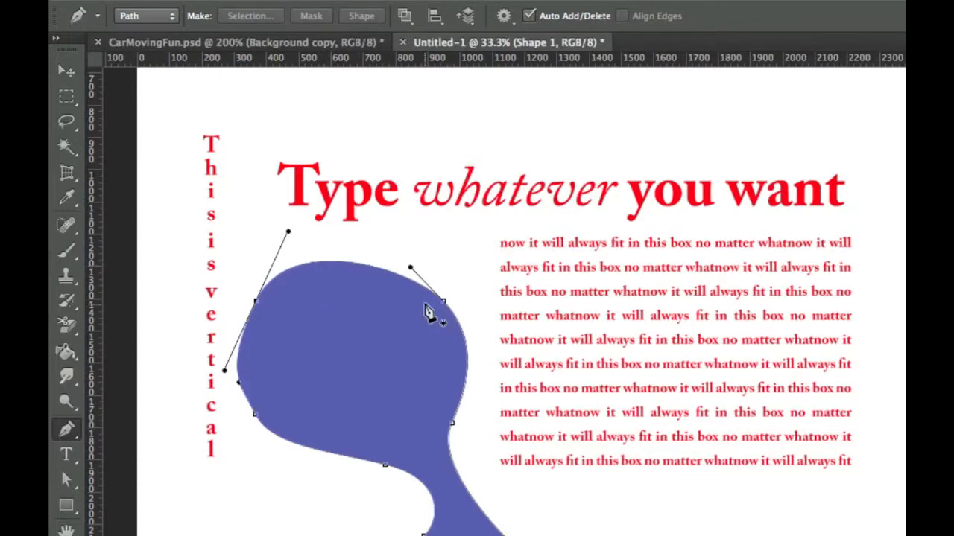
{"action": "key", "text": "ctrl+z"}
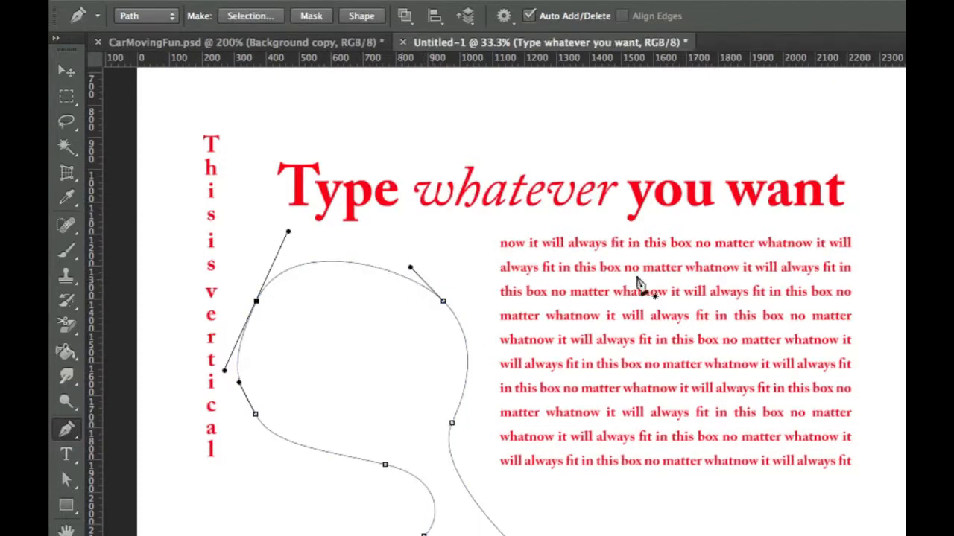
In CarMovingFun.psd, start a Pen path around the rider's face, from the forehead down past the nose and mouth to the chin.
{"action": "left_click", "coordinate": [307, 43]}
{"action": "left_click_drag", "start_coordinate": [611, 253], "coordinate": [574, 249]}
{"action": "left_click_drag", "start_coordinate": [516, 256], "coordinate": [444, 458]}
{"action": "left_click_drag", "start_coordinate": [456, 497], "coordinate": [464, 511]}
{"action": "left_click_drag", "start_coordinate": [468, 358], "coordinate": [498, 365]}
{"action": "left_click_drag", "start_coordinate": [507, 397], "coordinate": [533, 440]}
{"action": "left_click", "coordinate": [552, 445]}
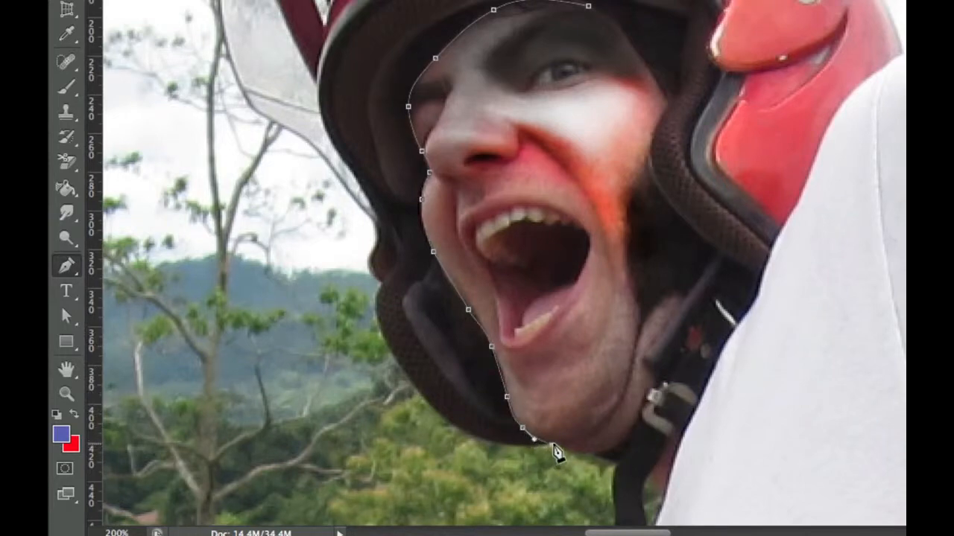
Continue the face path under the chin and up the helmet-strap side, and close it at the forehead.
{"action": "left_click_drag", "start_coordinate": [571, 453], "coordinate": [582, 455]}
{"action": "left_click", "coordinate": [610, 454]}
{"action": "left_click", "coordinate": [700, 324]}
{"action": "left_click", "coordinate": [694, 205]}
{"action": "left_click_drag", "start_coordinate": [670, 99], "coordinate": [654, 82]}
{"action": "left_click_drag", "start_coordinate": [635, 51], "coordinate": [598, 9]}
{"action": "left_click", "coordinate": [589, 5]}
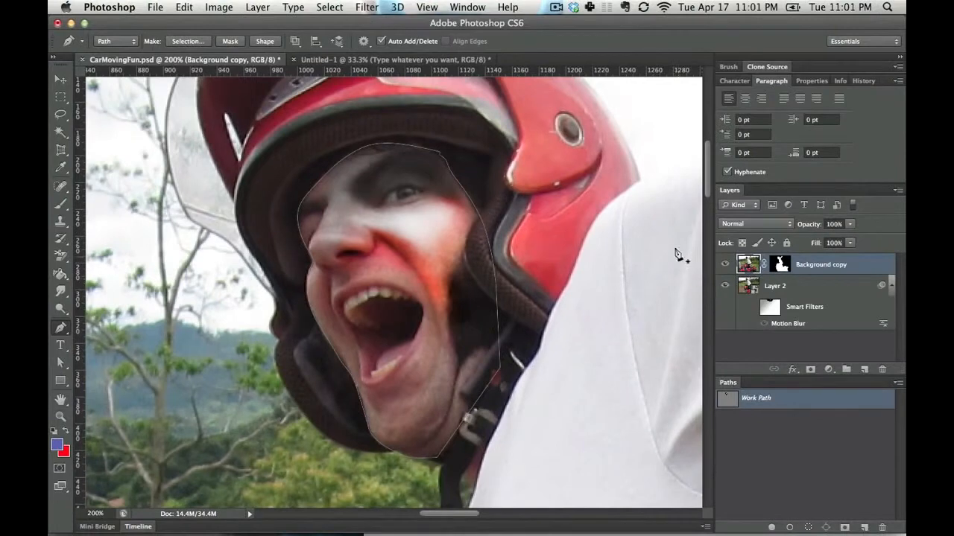
Delete the Background copy layer's mask without applying it, and create a vector mask from the face path.
{"action": "left_click_drag", "start_coordinate": [780, 266], "coordinate": [880, 370]}
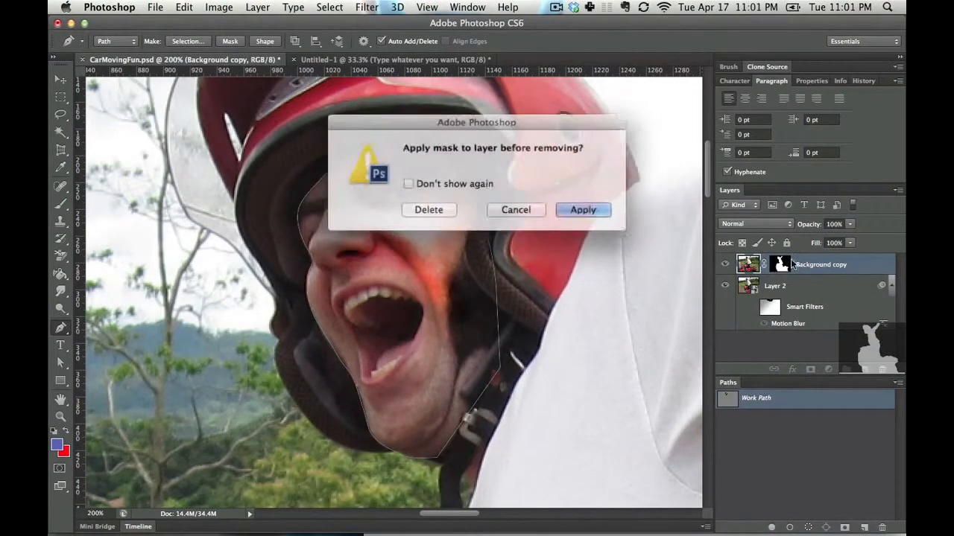
{"action": "left_click", "coordinate": [422, 216]}
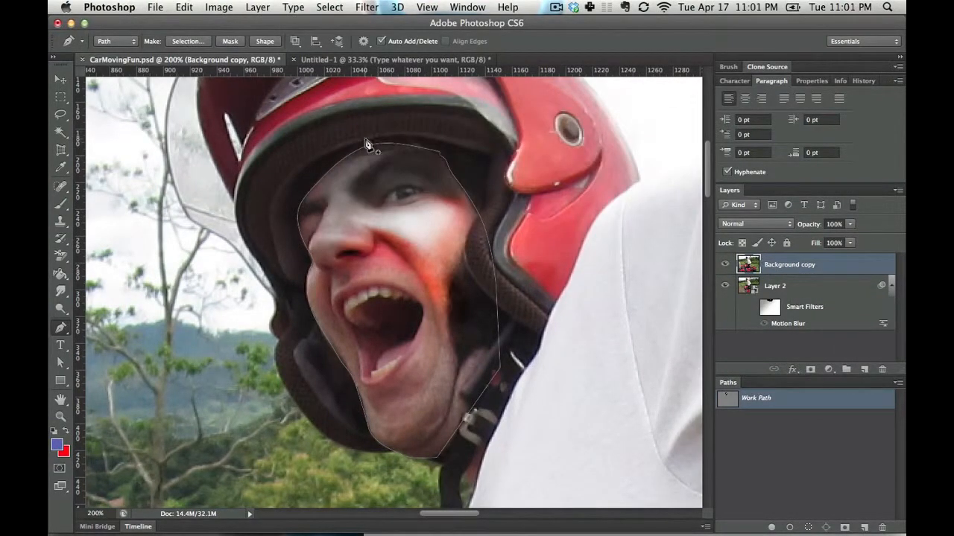
{"action": "left_click", "coordinate": [221, 47]}
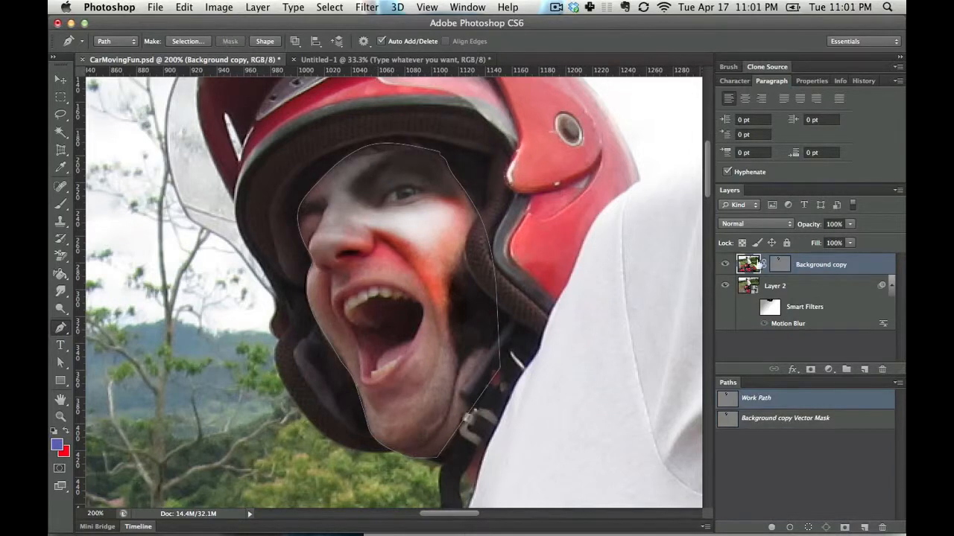
Hide Layer 2.
{"action": "left_click", "coordinate": [726, 287]}
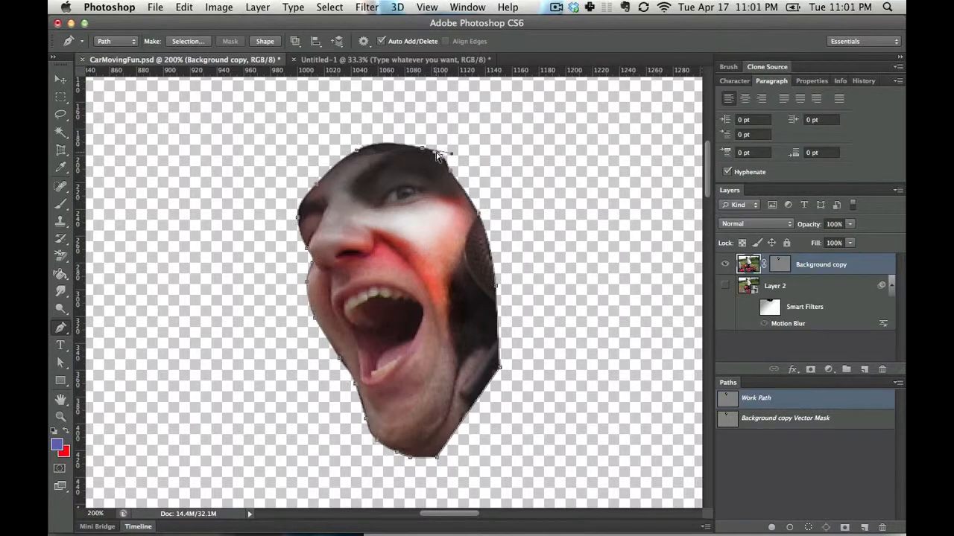
Try extending the Work Path above the forehead by smoothing one top anchor and moving two others outward.
{"action": "left_click_drag", "start_coordinate": [422, 148], "coordinate": [398, 115]}
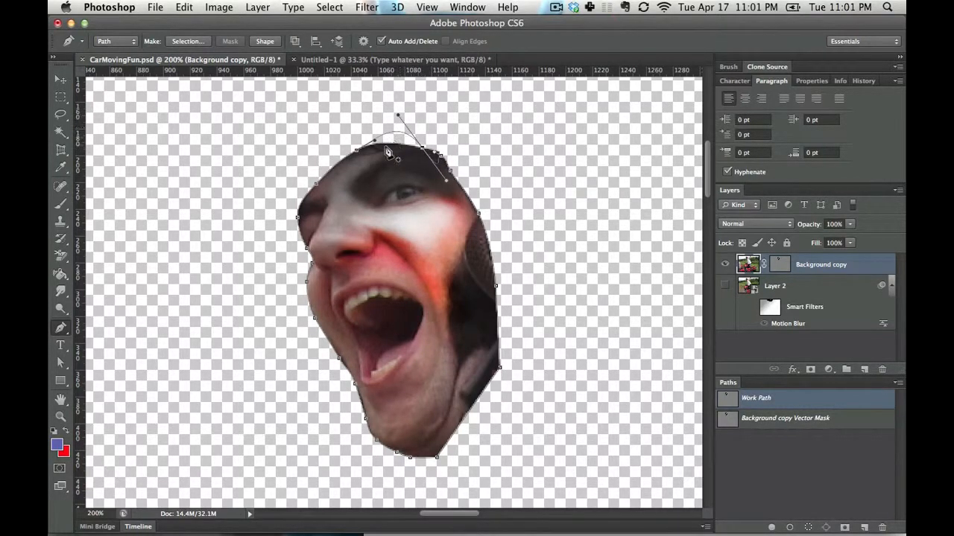
{"action": "left_click_drag", "start_coordinate": [360, 154], "coordinate": [320, 117]}
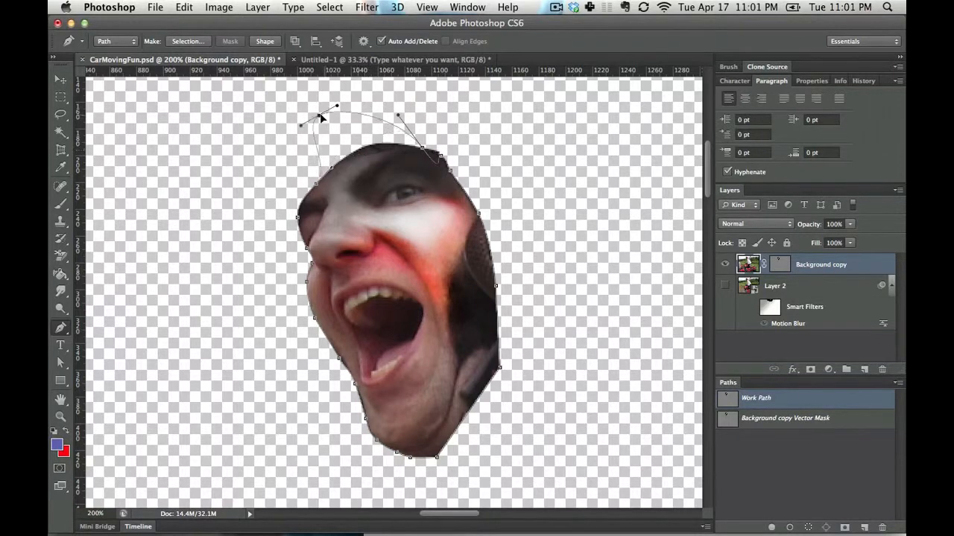
{"action": "left_click_drag", "start_coordinate": [317, 188], "coordinate": [268, 139]}
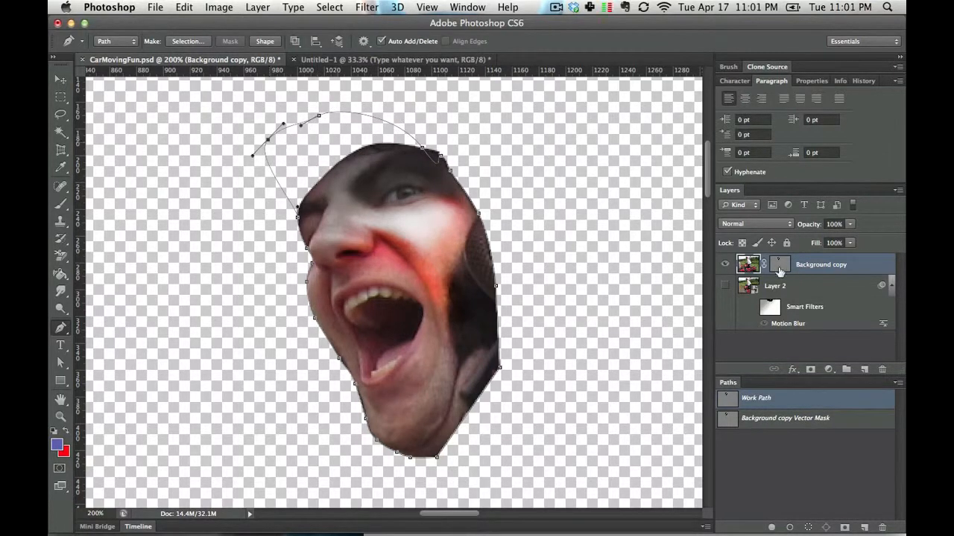
Select the Background copy layer's vector mask and toggle it off and on.
{"action": "left_click", "coordinate": [771, 266]}
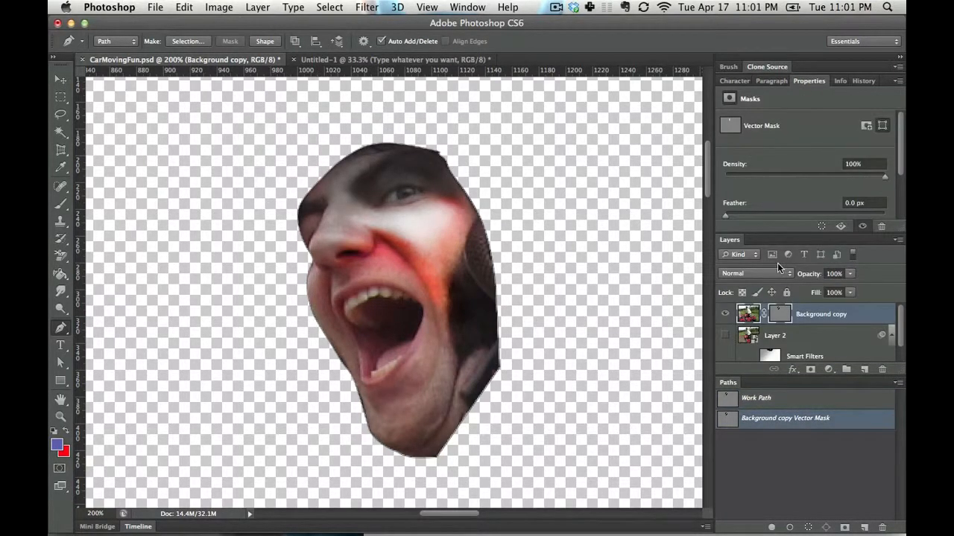
{"action": "left_click", "coordinate": [780, 314], "text": "shift"}
{"action": "left_click", "coordinate": [780, 315], "text": "shift"}
{"action": "left_click", "coordinate": [779, 316], "text": "shift"}
{"action": "left_click", "coordinate": [778, 315], "text": "shift"}
Try reshaping the vector mask at the forehead, and undo all mask and path edits back to the original layer mask.
{"action": "left_click_drag", "start_coordinate": [422, 149], "coordinate": [421, 110]}
{"action": "key", "text": "super+z"}
{"action": "key", "text": "alt+super+z"}
{"action": "key", "text": "alt+super+z"}
{"action": "key", "text": "alt+super+z"}
{"action": "key", "text": "alt+super+z"}
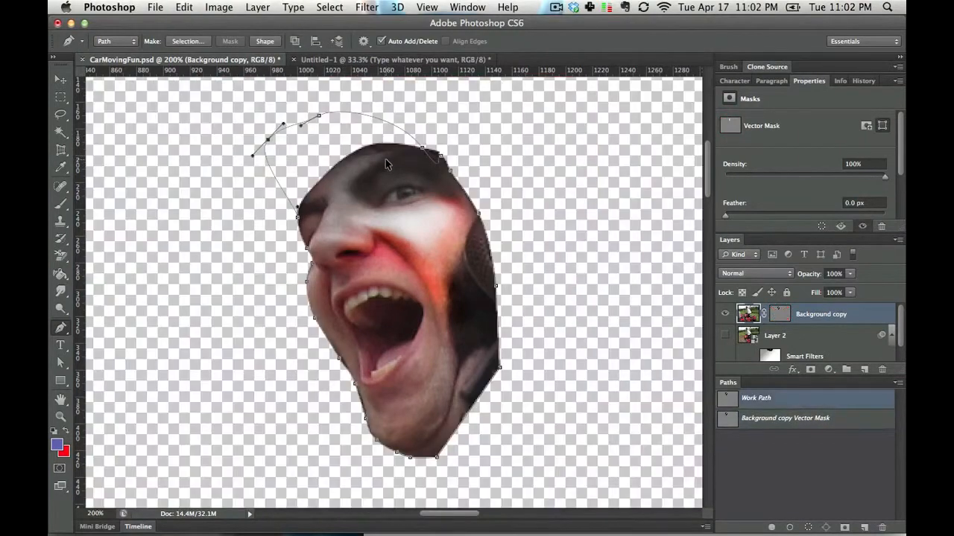
{"action": "key", "text": "alt+super+z"}
{"action": "key", "text": "alt+super+z"}
{"action": "key", "text": "alt+super+z"}
{"action": "key", "text": "alt+super+z"}
{"action": "key", "text": "alt+super+z"}
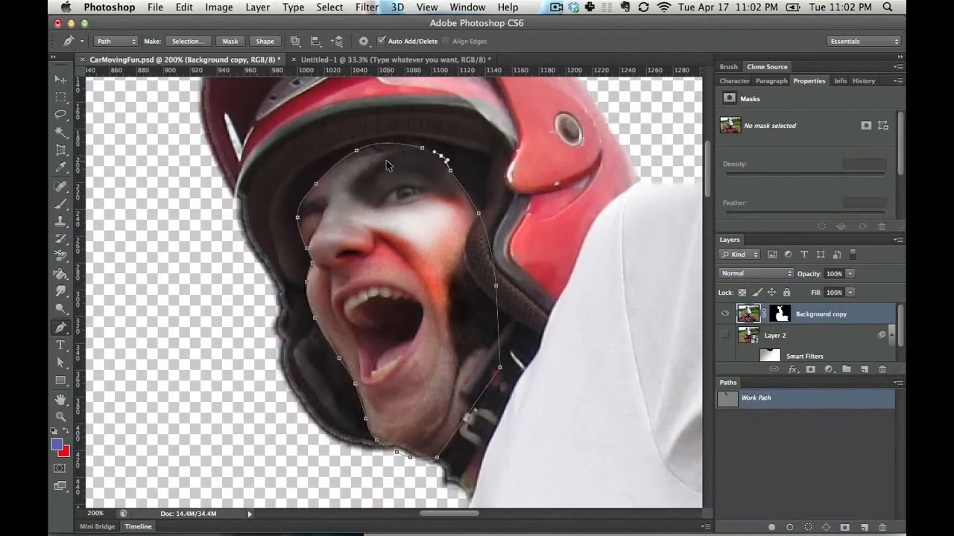
Make a selection from the closed face path.
{"action": "left_click", "coordinate": [188, 43]}
{"action": "left_click", "coordinate": [188, 43]}
{"action": "key", "text": "Escape"}
{"action": "key", "text": "Escape"}
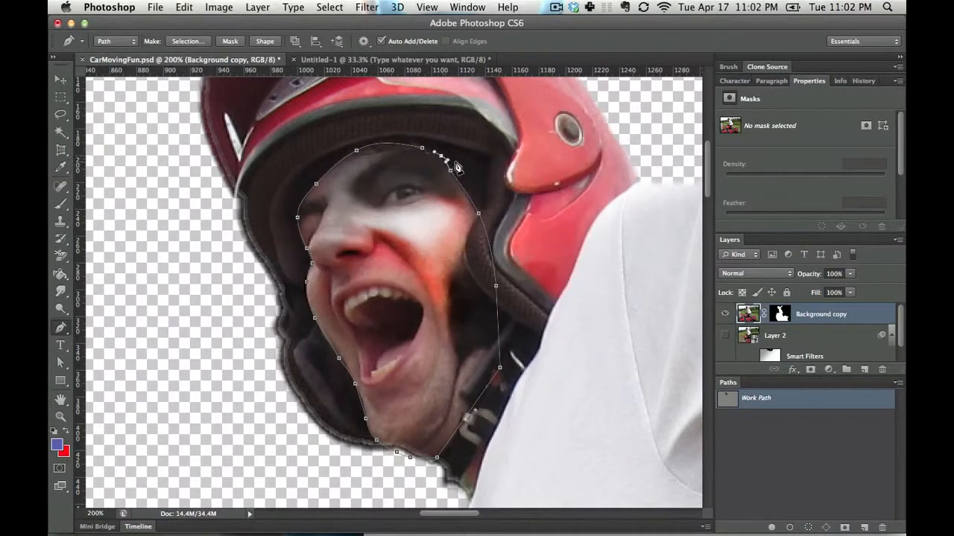
{"action": "left_click", "coordinate": [189, 43]}
{"action": "left_click", "coordinate": [549, 207]}
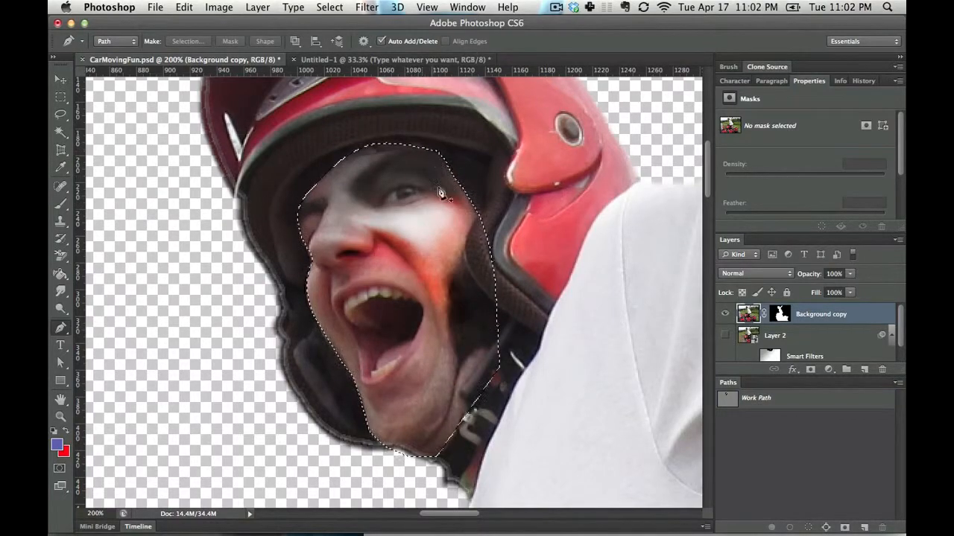
Make the Work Path active again and check whether the Paths panel is enabled.
{"action": "left_click", "coordinate": [780, 401]}
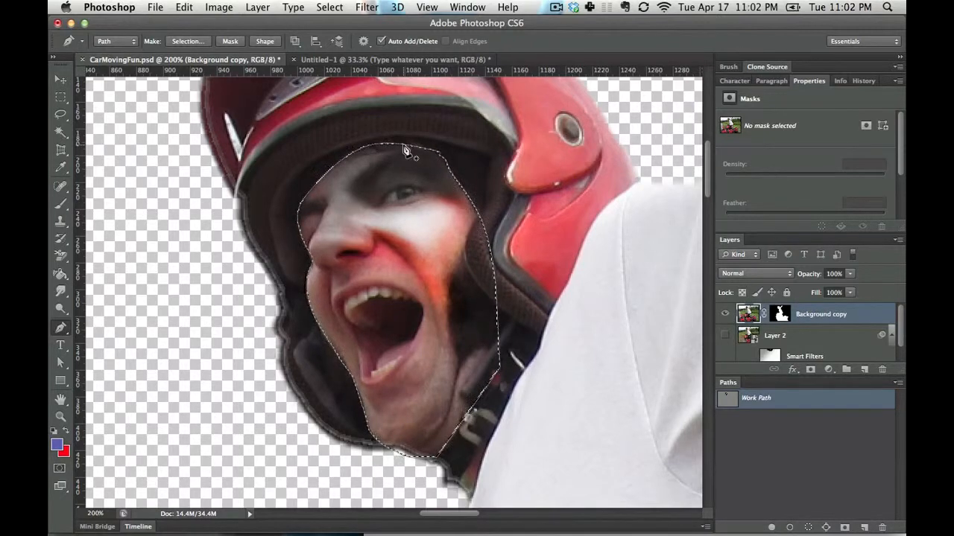
{"action": "left_click", "coordinate": [461, 9]}
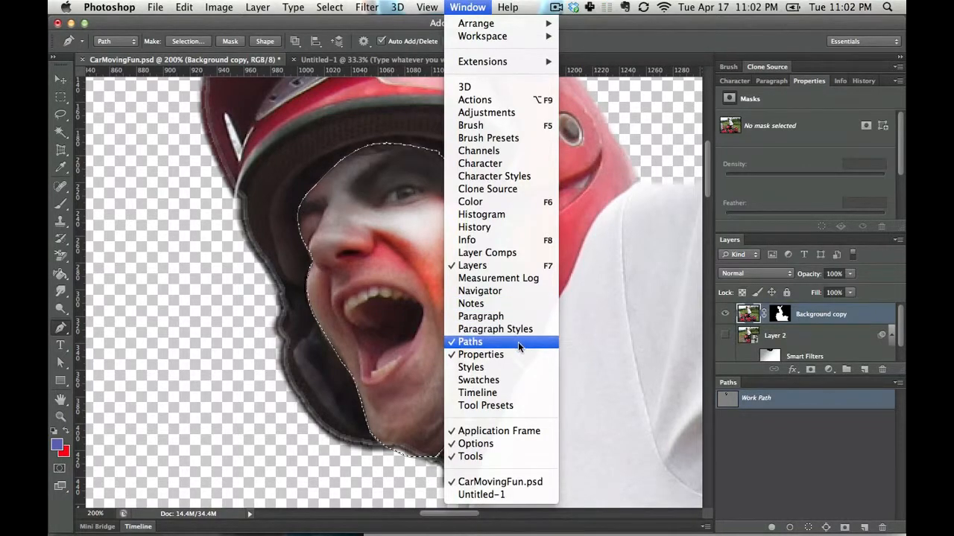
{"action": "left_click", "coordinate": [459, 12]}
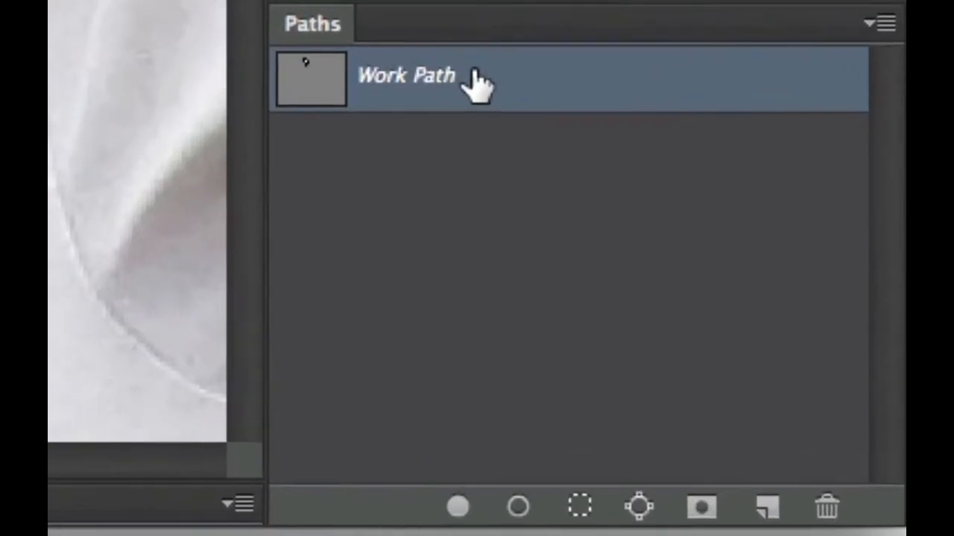
Save the temporary Work Path as a permanent path, undoing and redoing the conversion once.
{"action": "left_click_drag", "start_coordinate": [477, 82], "coordinate": [768, 506]}
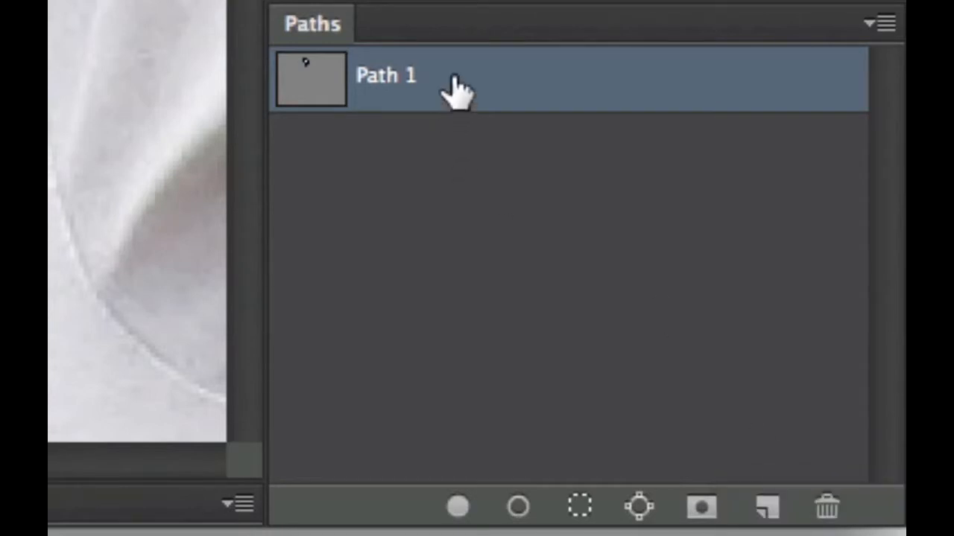
{"action": "key", "text": "super+z"}
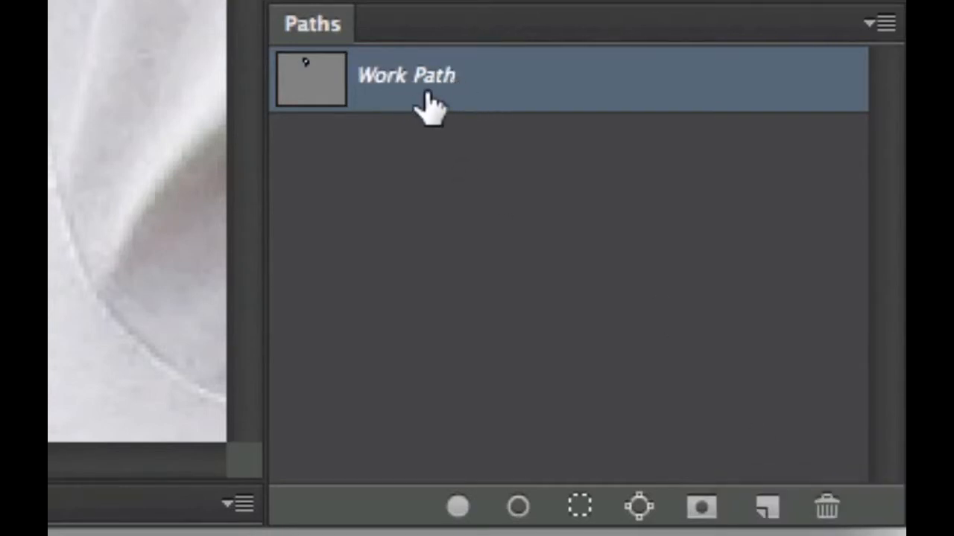
{"action": "key", "text": "super+z"}
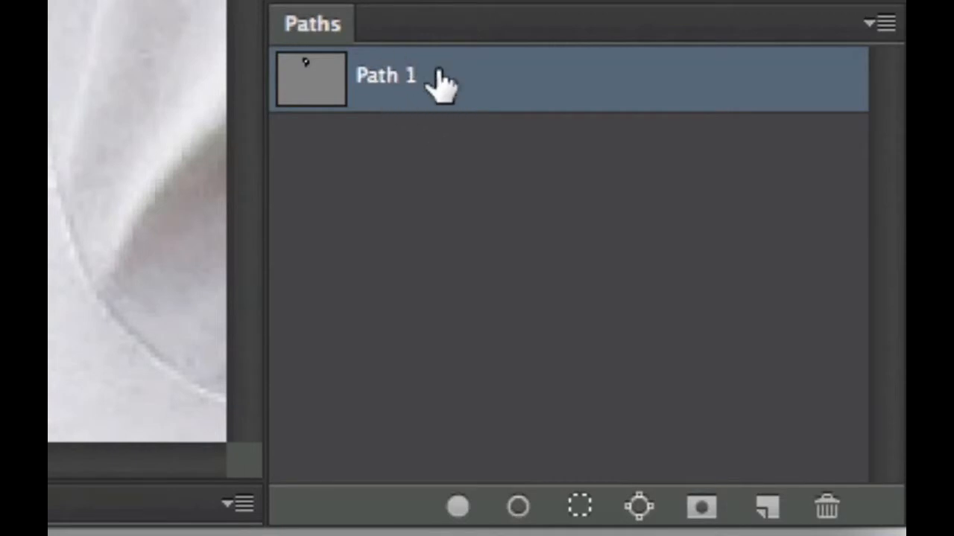
Duplicate Path 1 and rename the copy as Face Path.
{"action": "left_click_drag", "start_coordinate": [464, 85], "coordinate": [768, 508]}
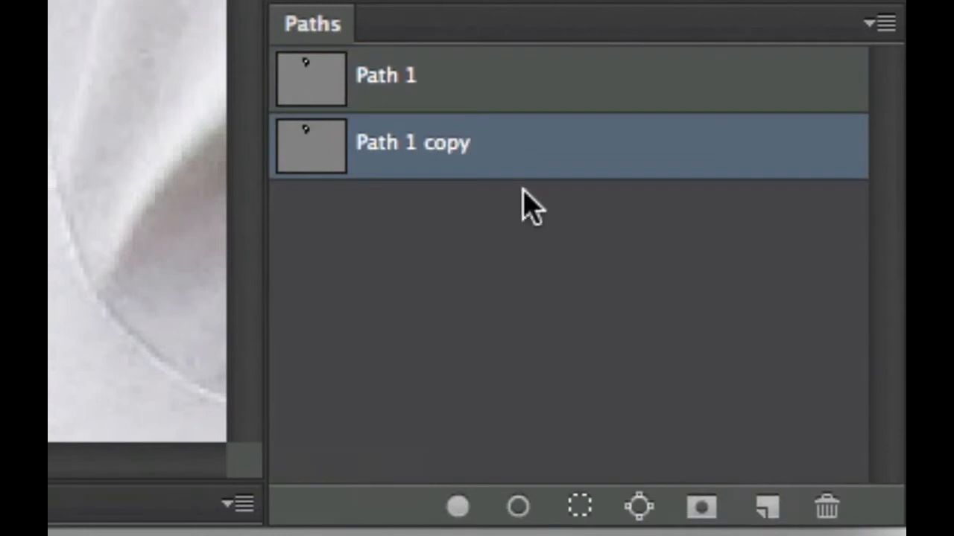
{"action": "double_click", "coordinate": [445, 143]}
{"action": "type", "text": "Fa"}
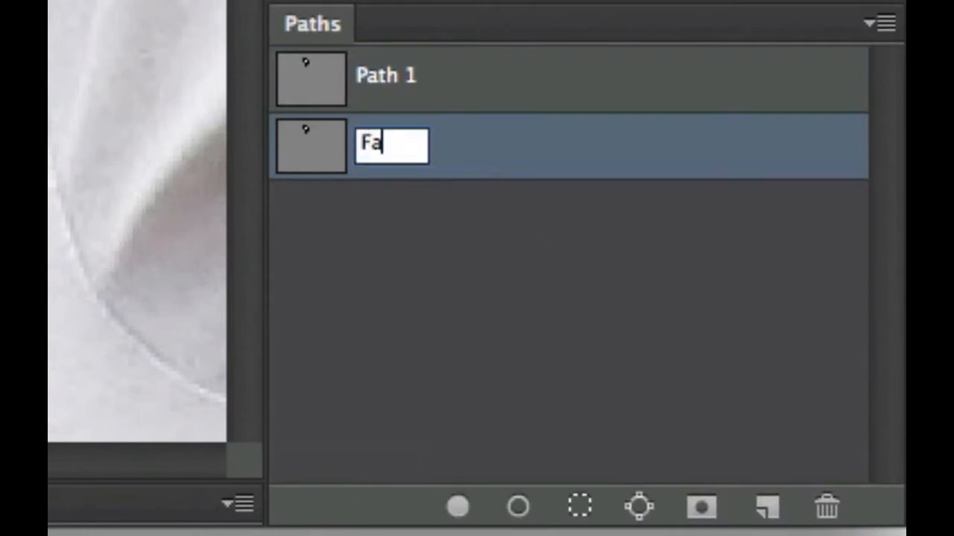
{"action": "type", "text": "ce Path"}
{"action": "key", "text": "Return"}
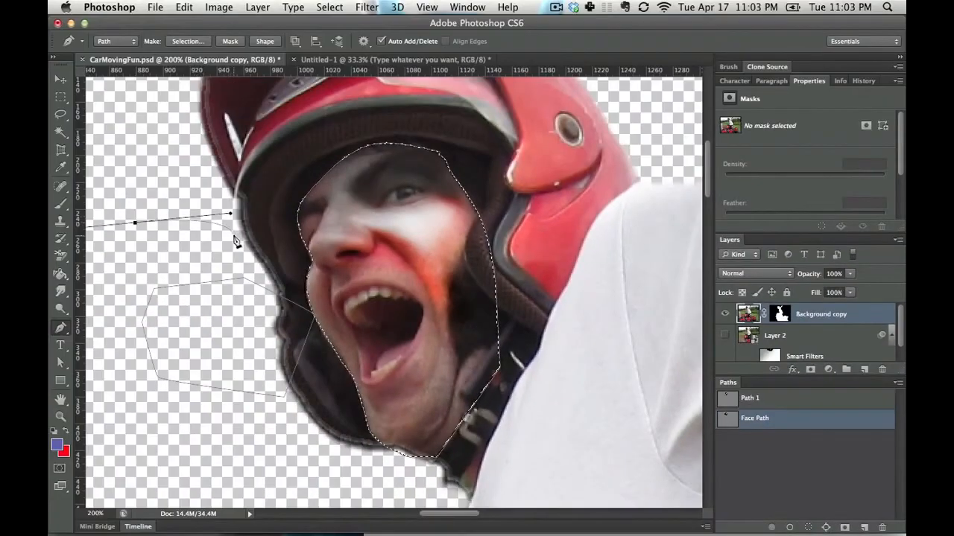
Complete a closed, curved subpath in the transparent area beside the helmet, adjust its curve, and open the path options for its lower anchor point.
{"action": "left_click_drag", "start_coordinate": [223, 314], "coordinate": [176, 328]}
{"action": "left_click", "coordinate": [131, 258]}
{"action": "left_click", "coordinate": [136, 223]}
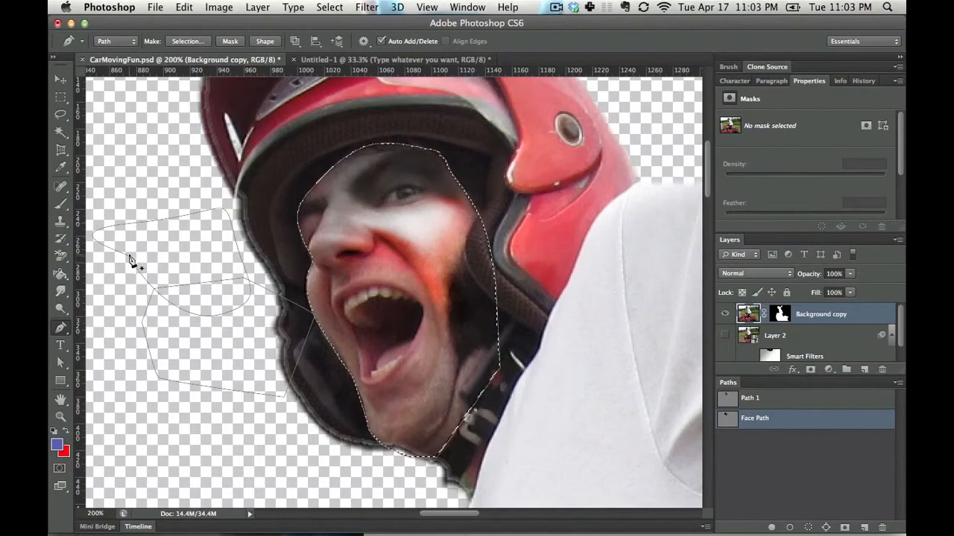
{"action": "left_click_drag", "start_coordinate": [131, 258], "coordinate": [138, 299]}
{"action": "right_click", "coordinate": [132, 260]}
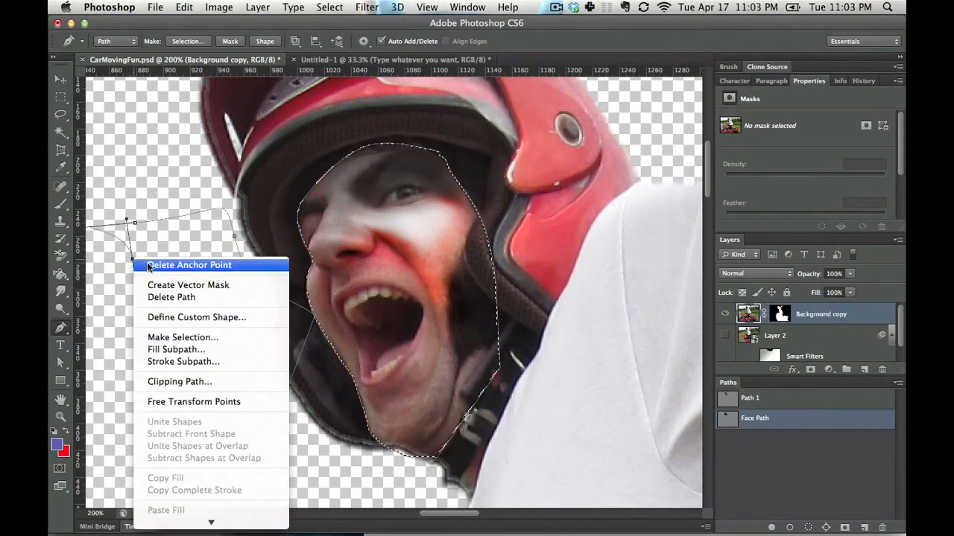